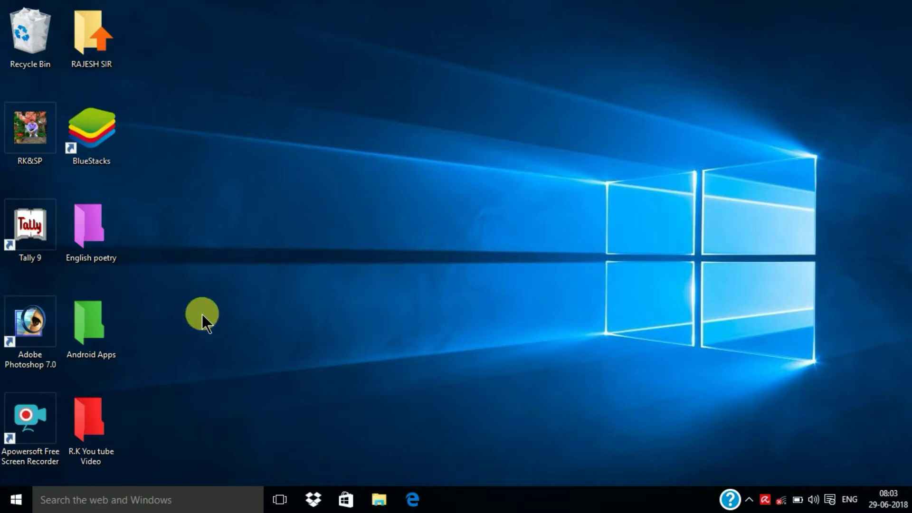
Step: Launch Performance Monitor from the Windows Administrative Tools folder in the Start menu's app list
{"action": "left_click", "coordinate": [17, 500]}
{"action": "left_click", "coordinate": [40, 471]}
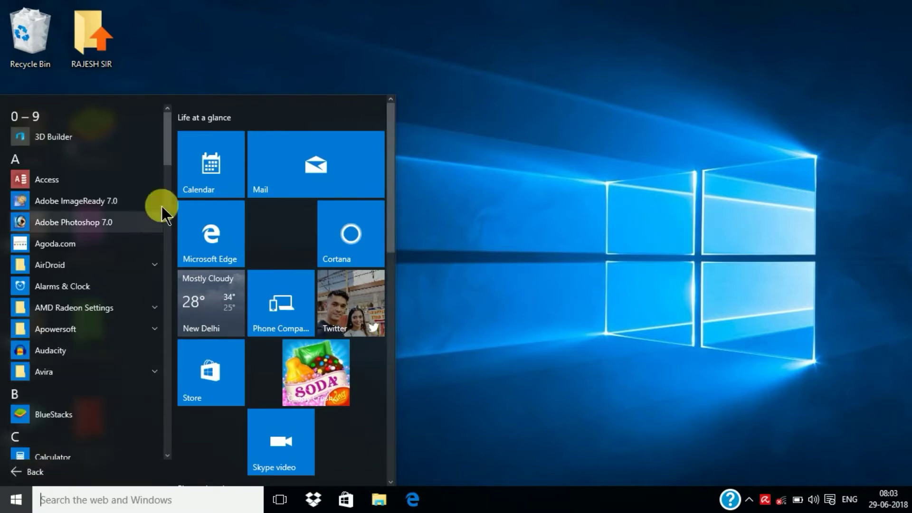
{"action": "left_click_drag", "start_coordinate": [168, 157], "coordinate": [175, 430]}
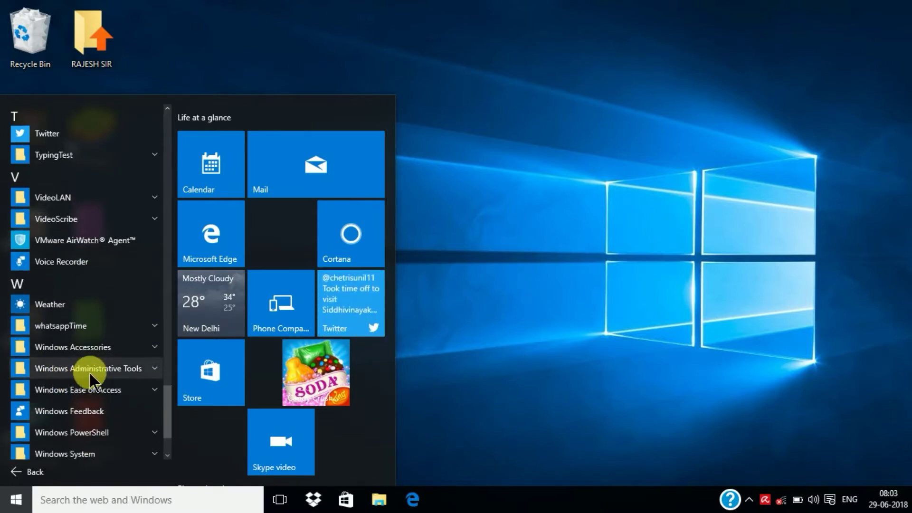
{"action": "left_click", "coordinate": [122, 366]}
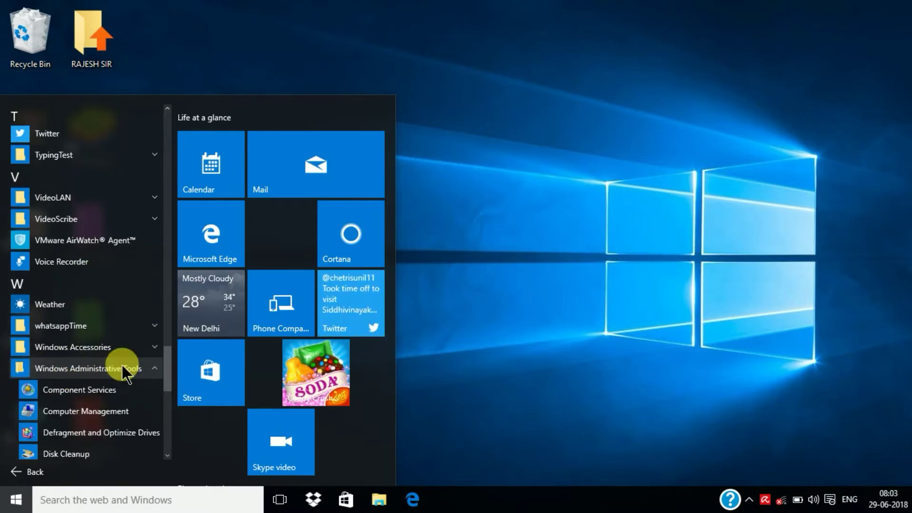
{"action": "left_click", "coordinate": [169, 455]}
{"action": "left_click_drag", "start_coordinate": [169, 455], "coordinate": [169, 455]}
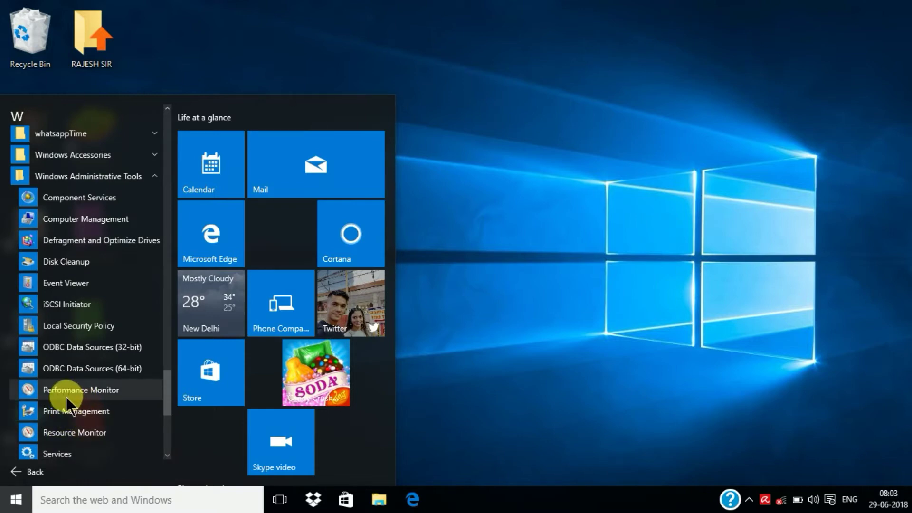
{"action": "left_click", "coordinate": [109, 392]}
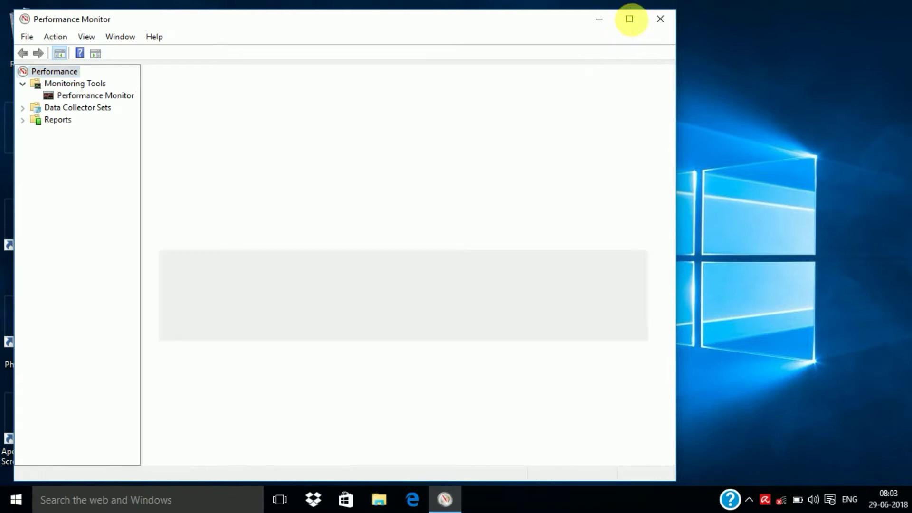
Step: Maximize Performance Monitor, select Data Collector Sets, and open New > Data Collector Set on User Defined
{"action": "left_click", "coordinate": [630, 19]}
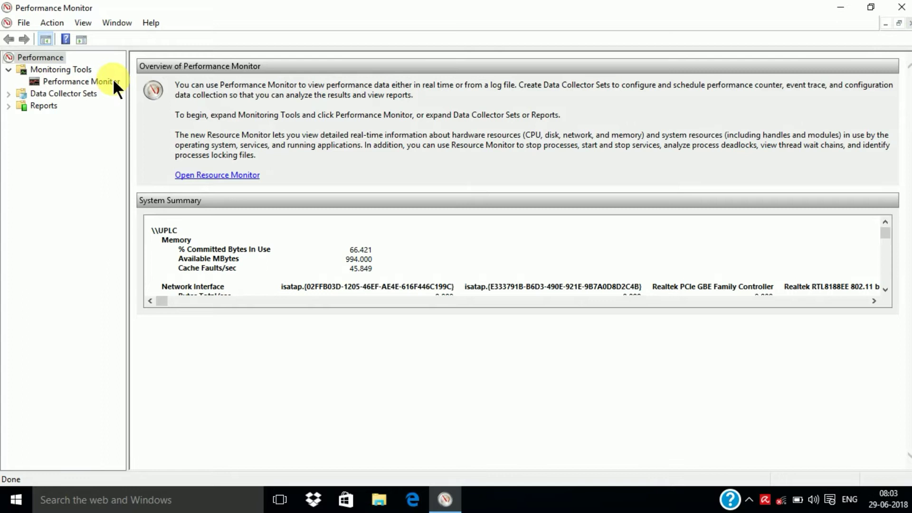
{"action": "left_click", "coordinate": [84, 94]}
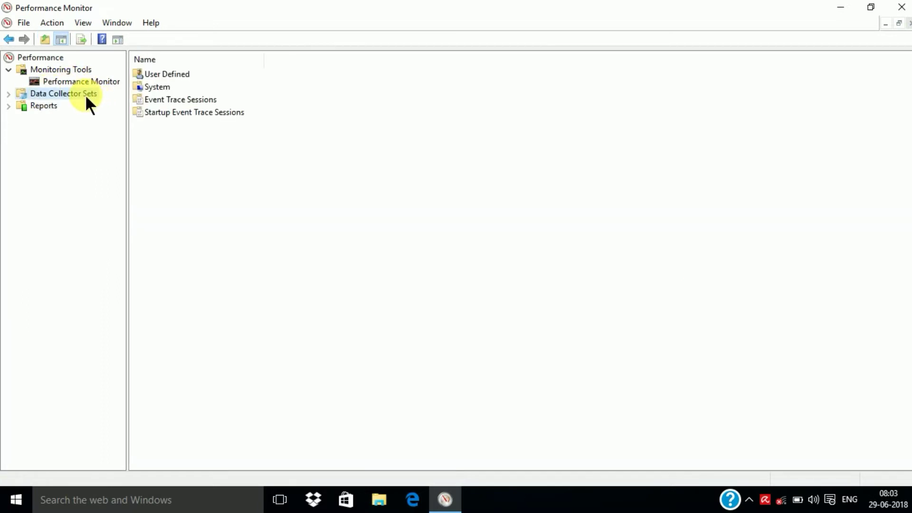
{"action": "right_click", "coordinate": [184, 72]}
{"action": "mouse_move", "coordinate": [224, 81]}
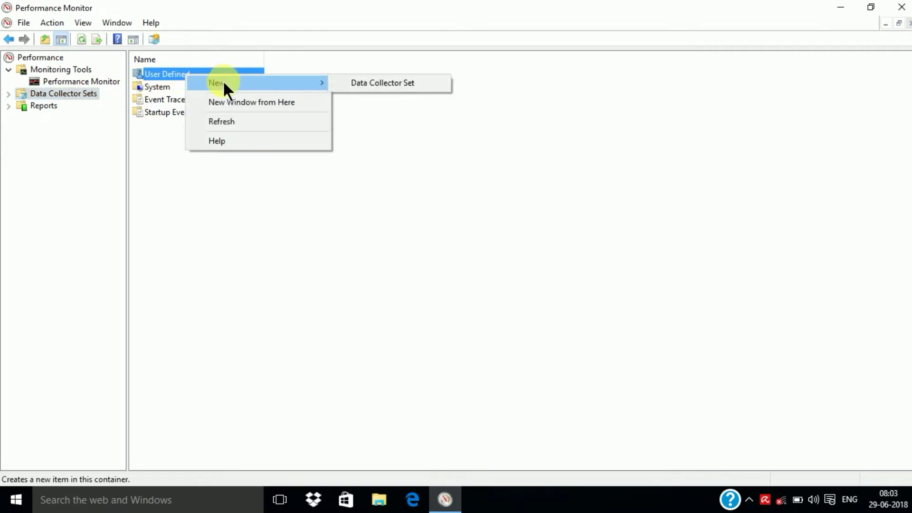
Step: Name the new set CPU, create it manually (Advanced), and include performance counter logging
{"action": "left_click", "coordinate": [383, 83]}
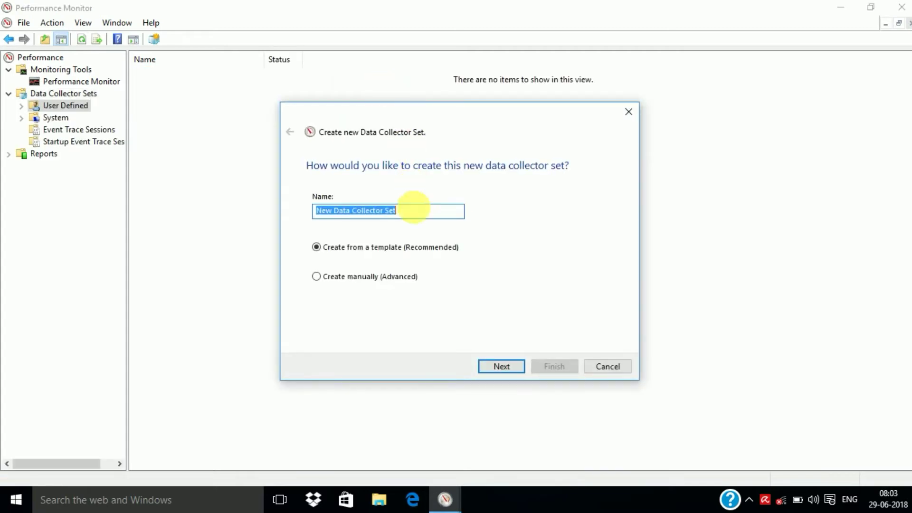
{"action": "key", "text": "BackSpace"}
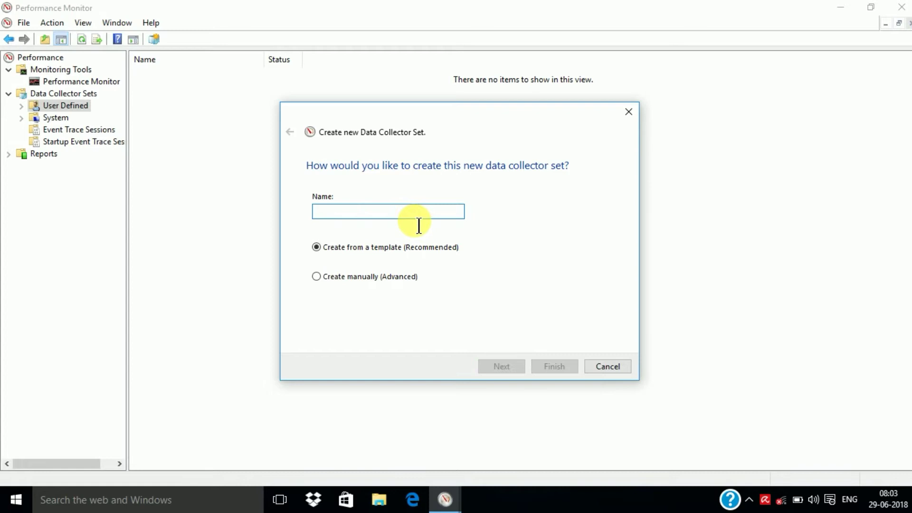
{"action": "type", "text": "CP"}
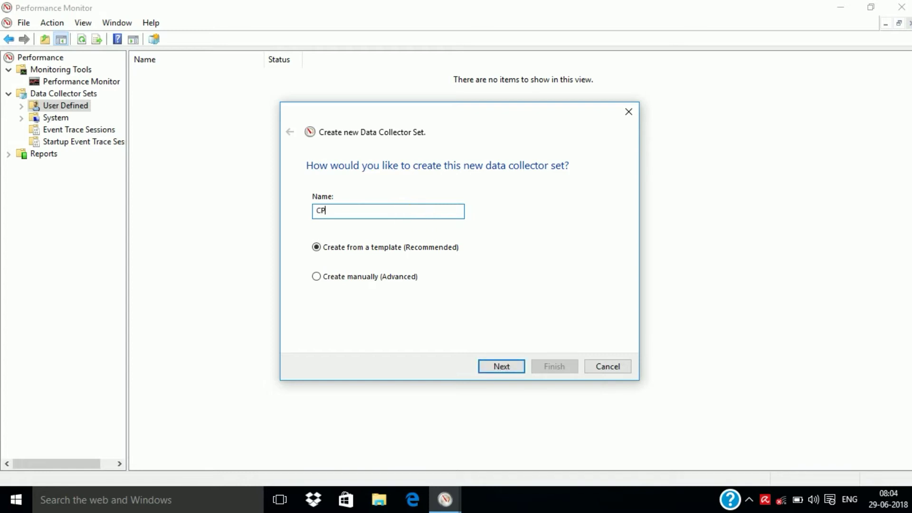
{"action": "type", "text": "U"}
{"action": "left_click", "coordinate": [318, 275]}
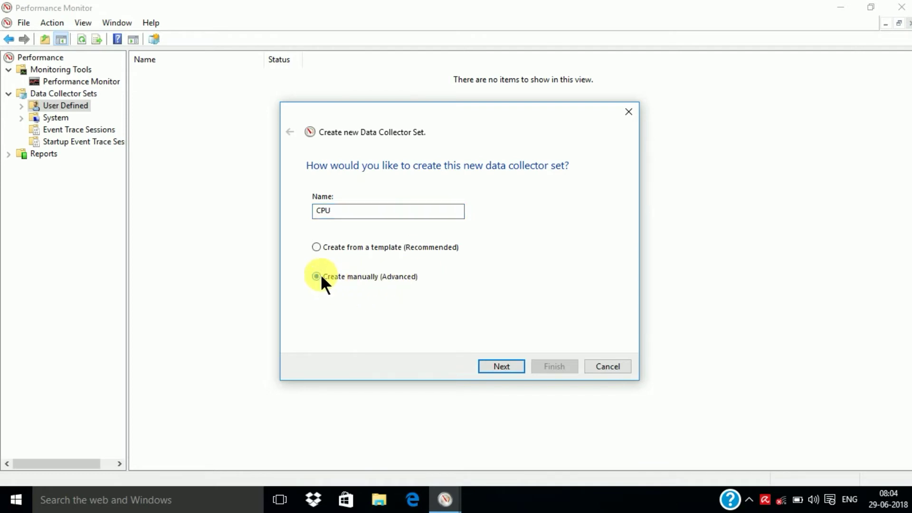
{"action": "left_click", "coordinate": [499, 364]}
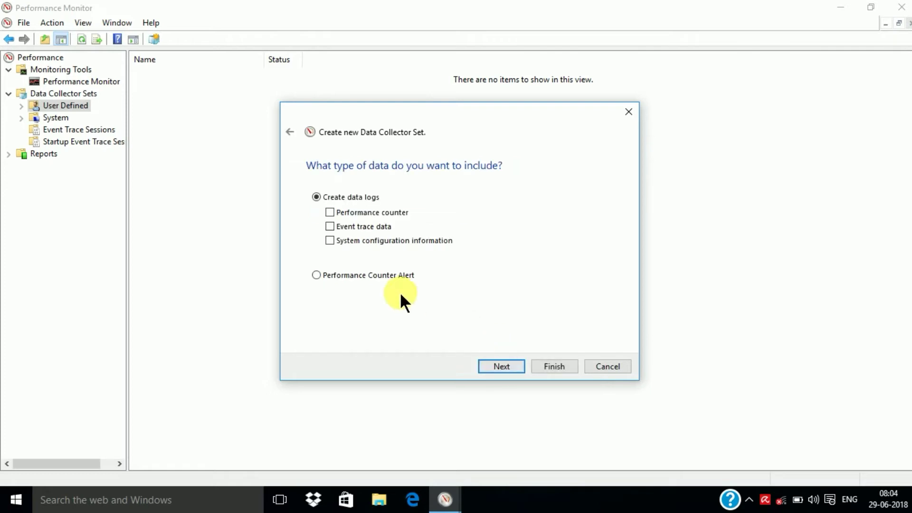
{"action": "left_click", "coordinate": [329, 213]}
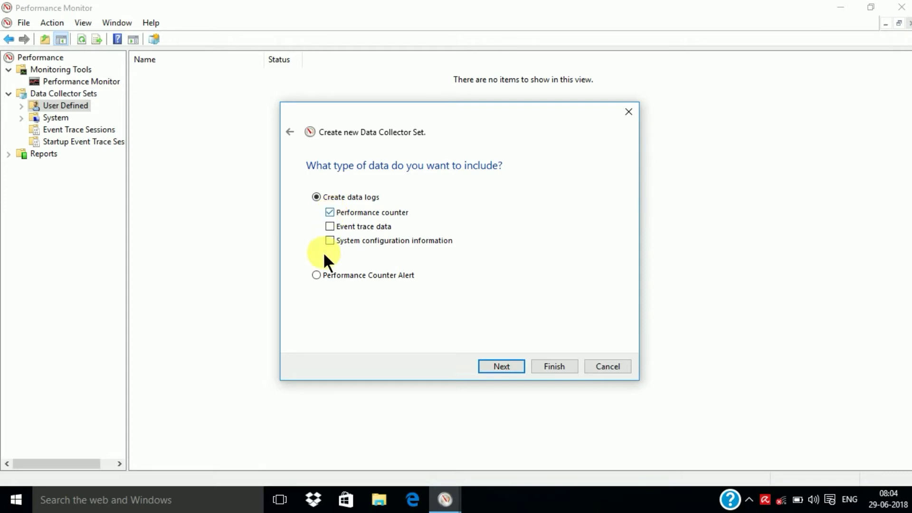
{"action": "left_click", "coordinate": [499, 366]}
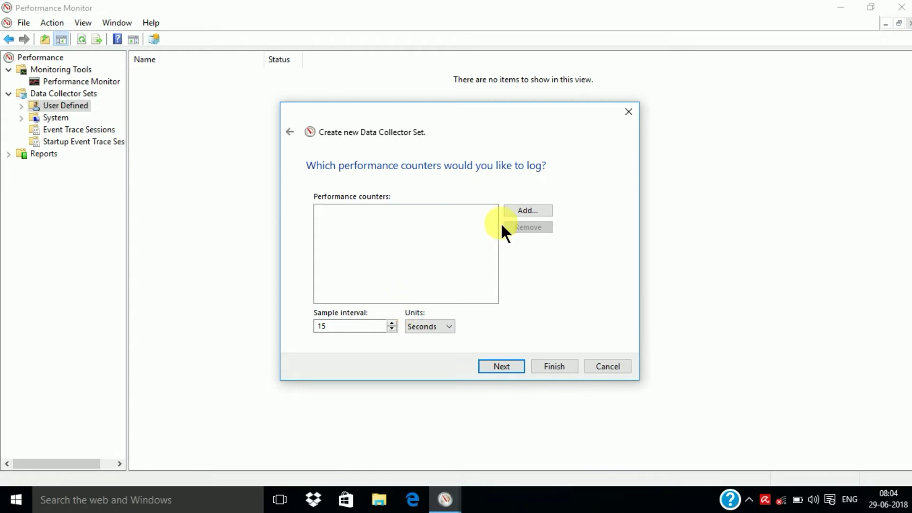
Step: Add all Processor counters for instance 3 (\Processor(3)\*) to the CPU collector set
{"action": "left_click", "coordinate": [526, 209]}
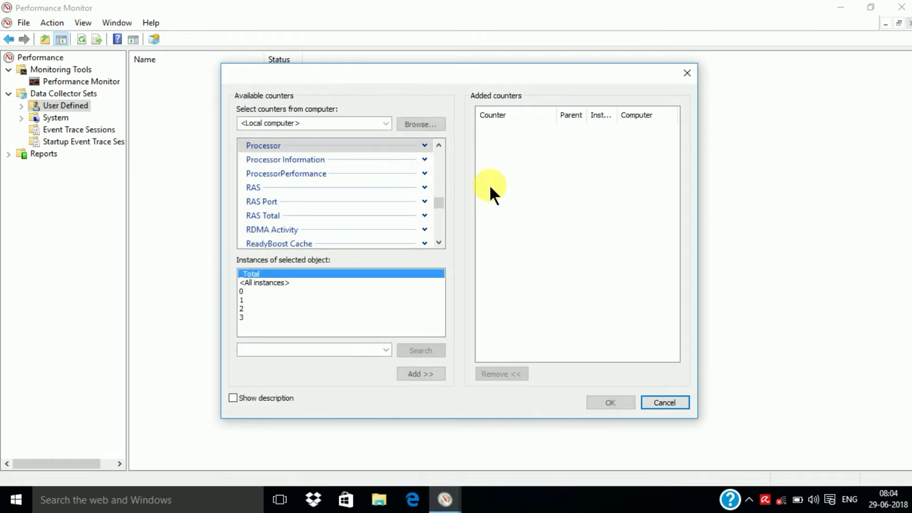
{"action": "left_click", "coordinate": [294, 143]}
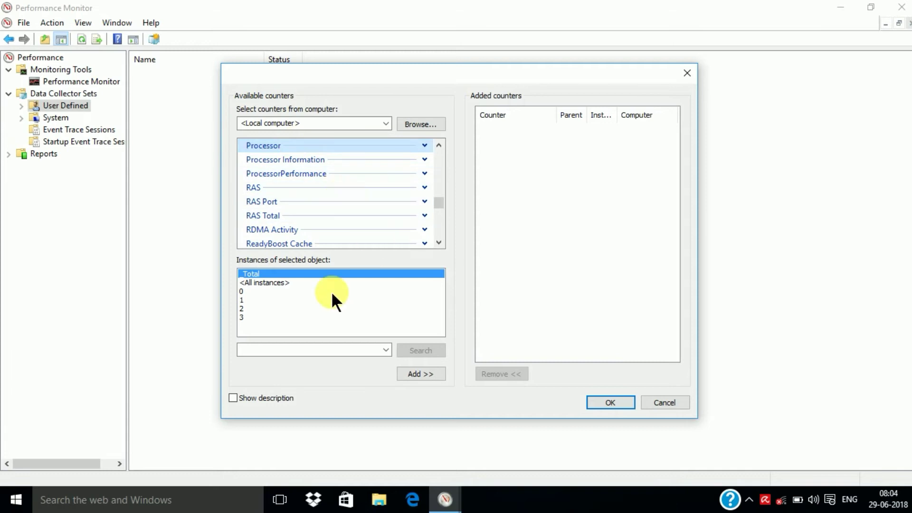
{"action": "left_click", "coordinate": [241, 318]}
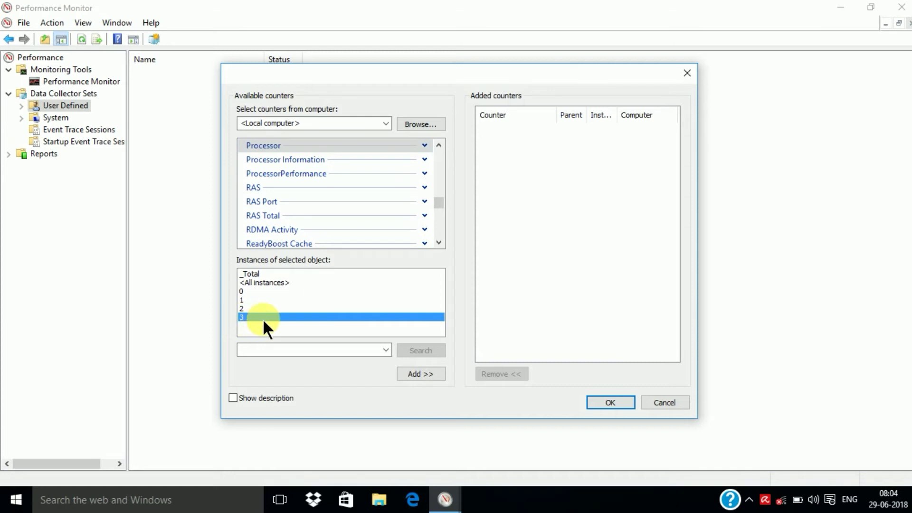
{"action": "left_click", "coordinate": [419, 375]}
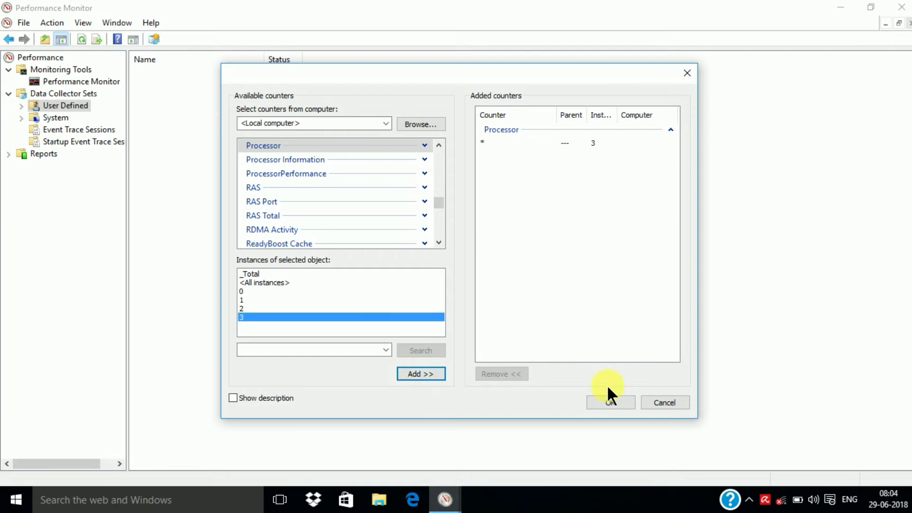
{"action": "left_click", "coordinate": [605, 398]}
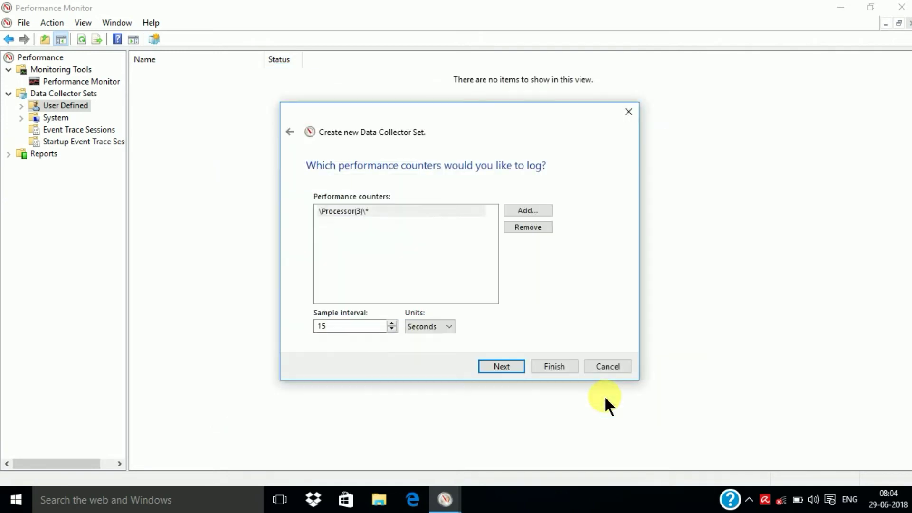
Step: Keep the default PerfLogs save location, finish the CPU set, and minimize Performance Monitor
{"action": "left_click", "coordinate": [509, 367]}
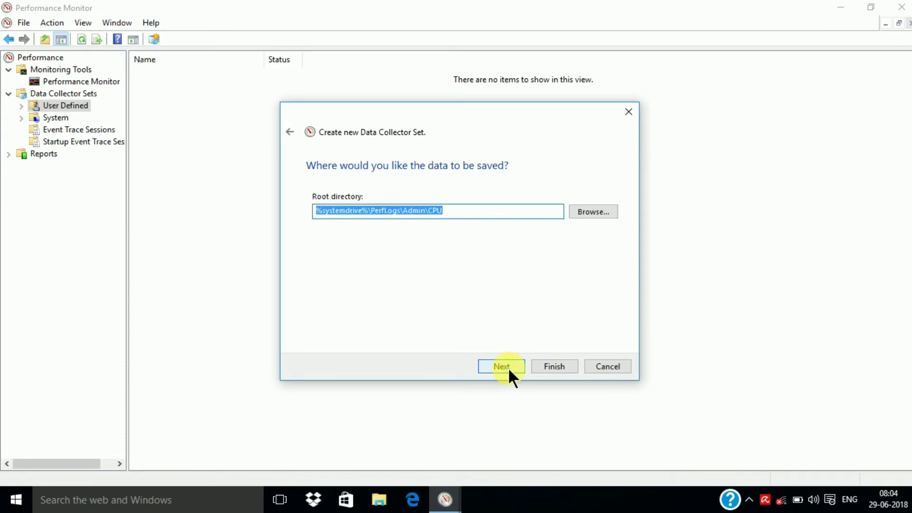
{"action": "left_click", "coordinate": [509, 367]}
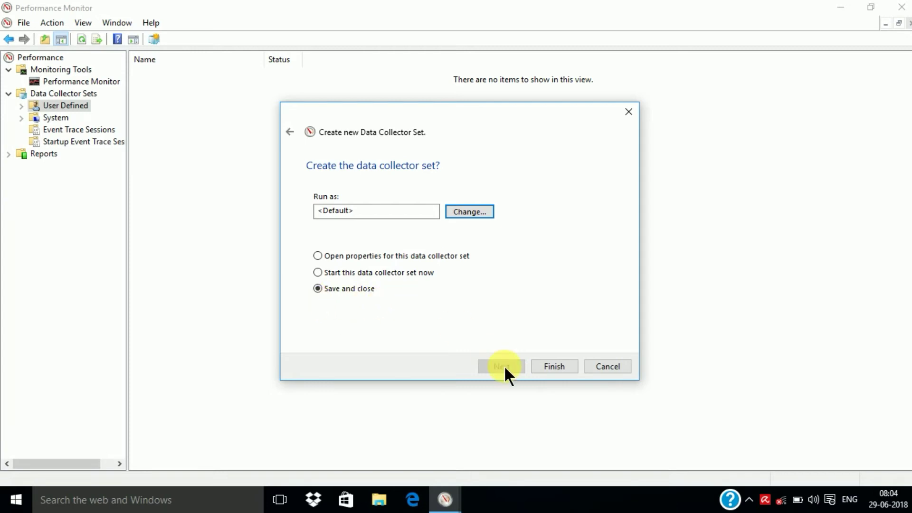
{"action": "left_click", "coordinate": [554, 367]}
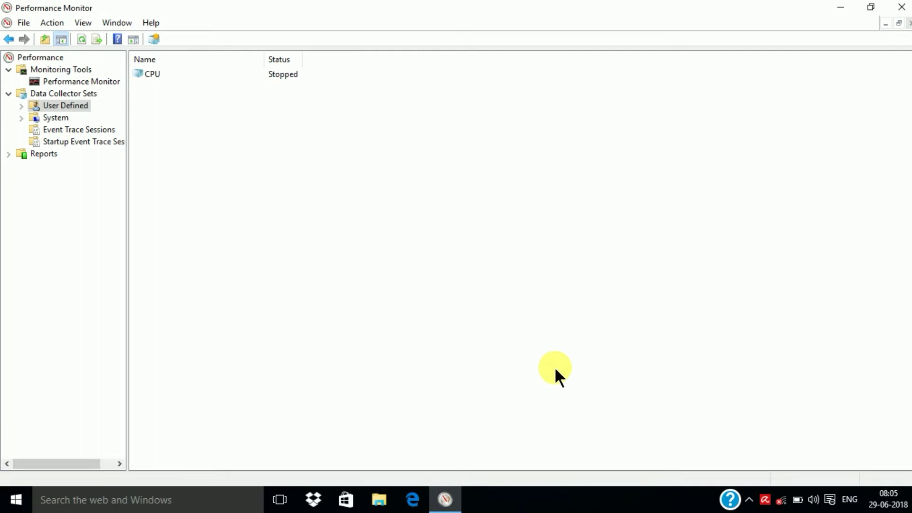
{"action": "left_click", "coordinate": [838, 8]}
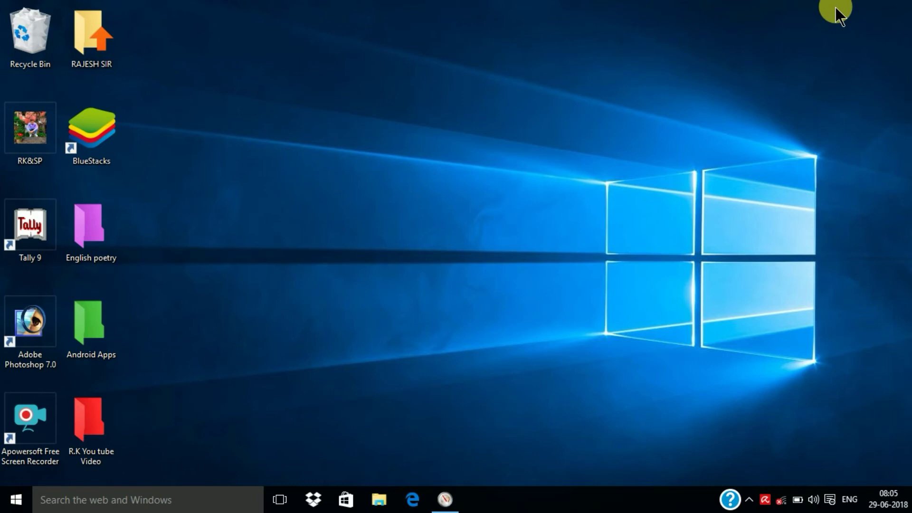
Step: Run msconfig from the Win+R Run dialog
{"action": "key", "text": "super+r"}
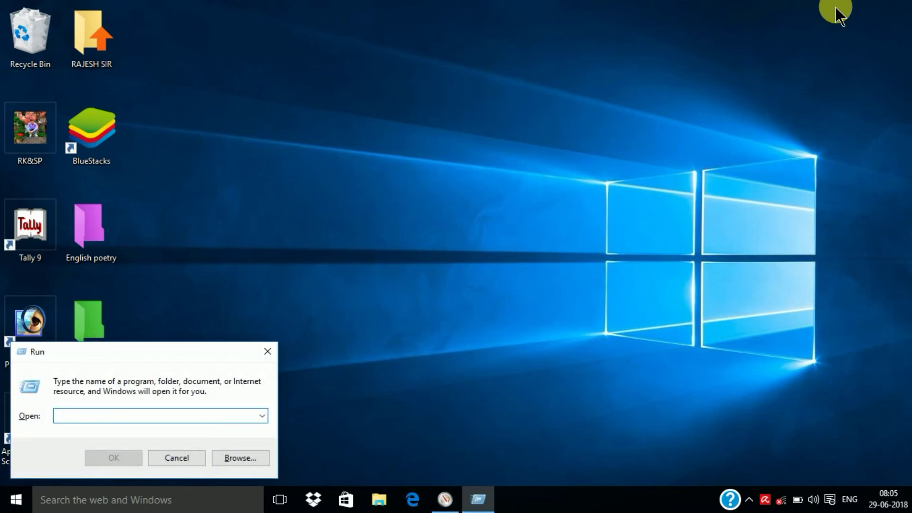
{"action": "type", "text": "ms"}
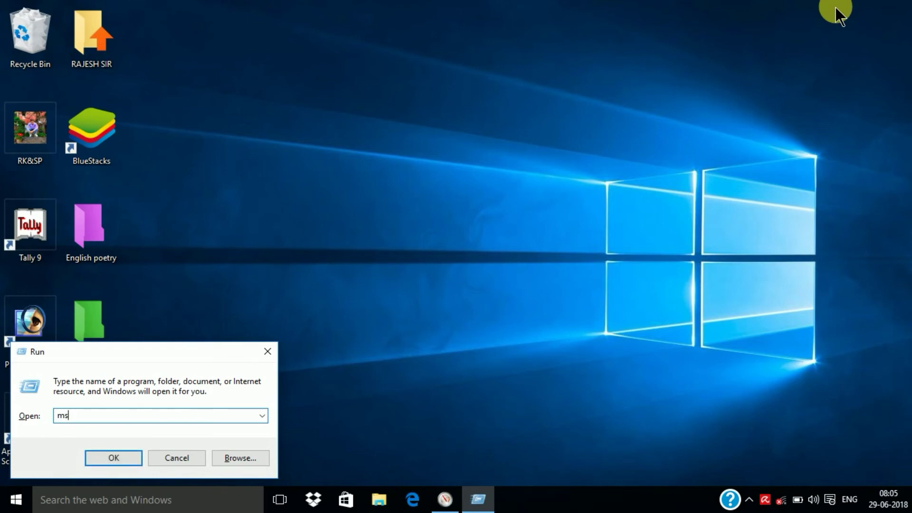
{"action": "type", "text": "config"}
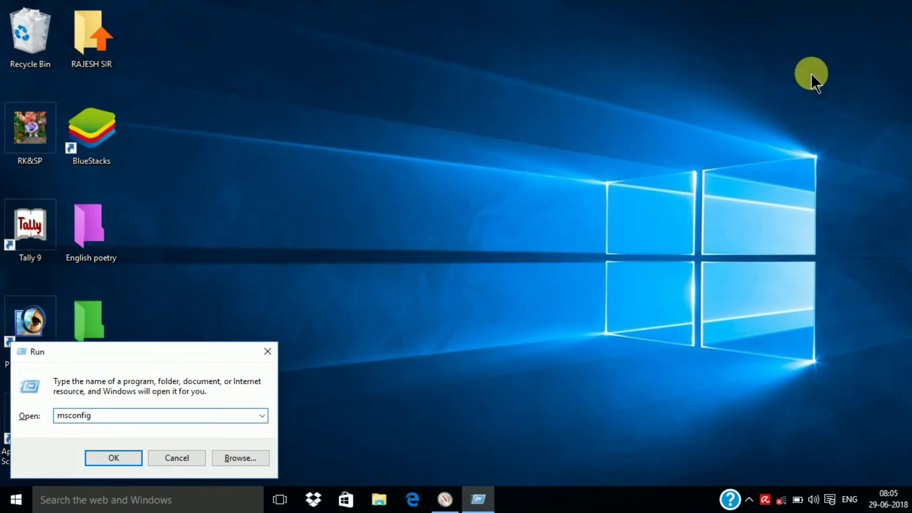
{"action": "key", "text": "Return"}
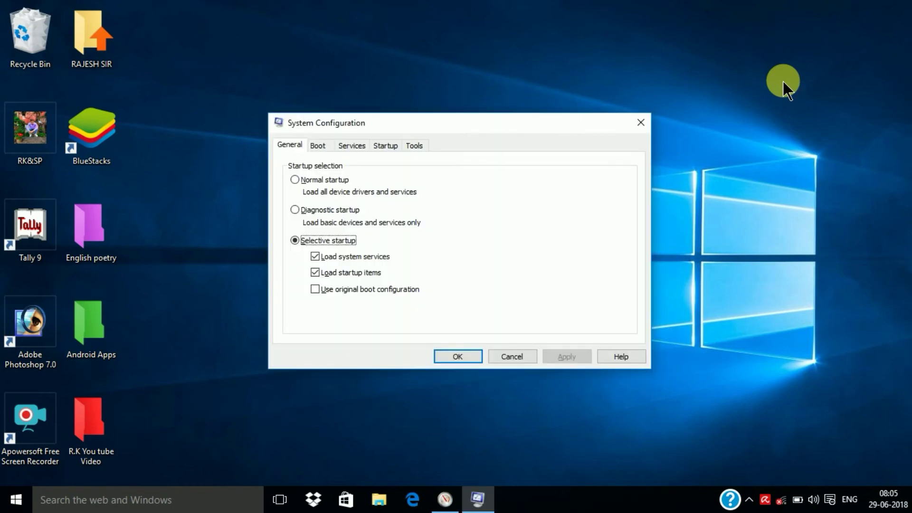
Step: Open Advanced options from System Configuration's Boot tab
{"action": "left_click", "coordinate": [783, 81]}
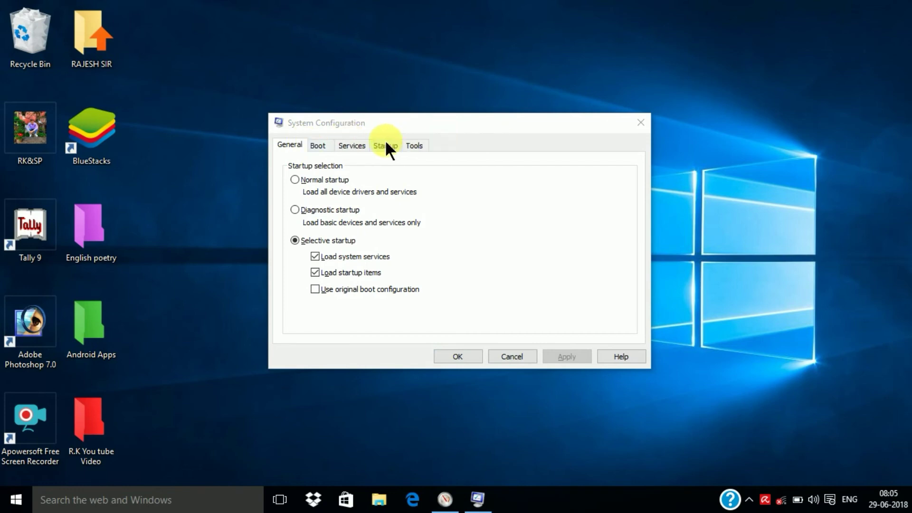
{"action": "left_click", "coordinate": [318, 145]}
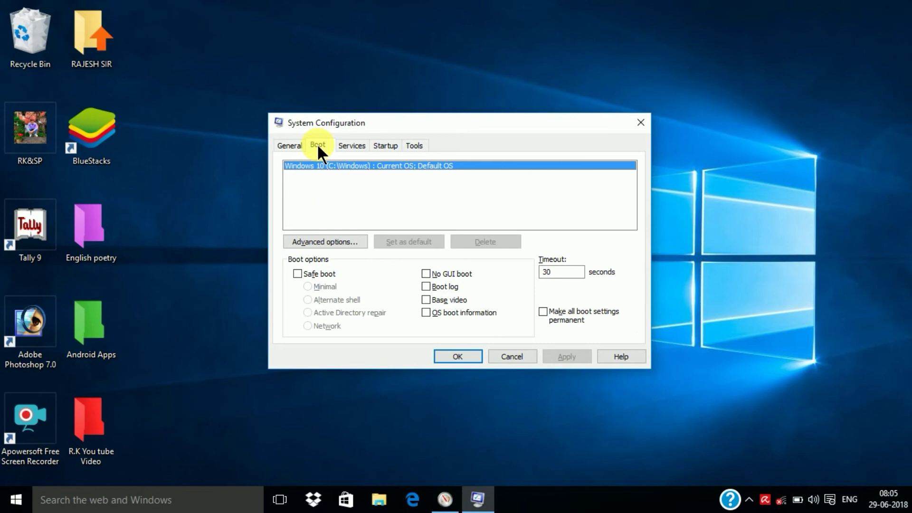
{"action": "left_click", "coordinate": [334, 241]}
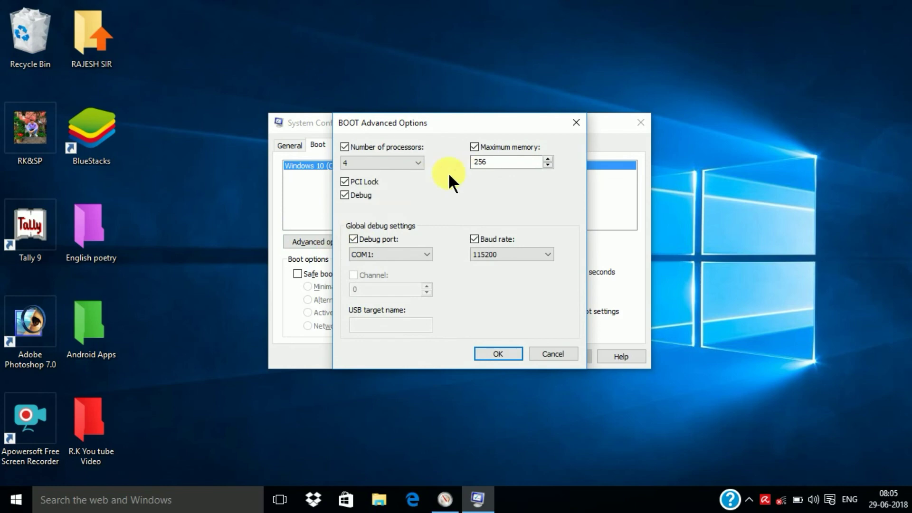
Step: Edit Maximum memory, set Number of processors to 4, then confirm and apply the boot settings
{"action": "left_click", "coordinate": [521, 170]}
{"action": "key", "text": "BackSpace"}
{"action": "key", "text": "BackSpace"}
{"action": "key", "text": "BackSpace"}
{"action": "type", "text": "0"}
{"action": "left_click", "coordinate": [416, 161]}
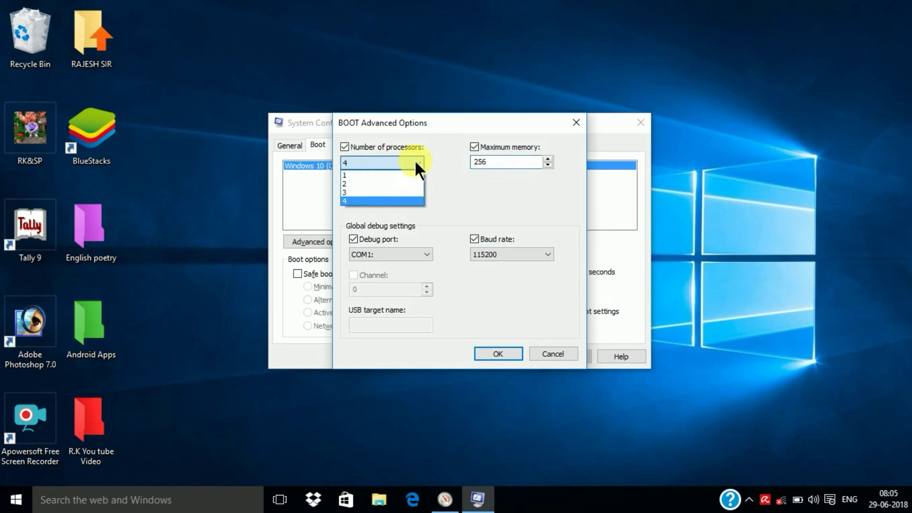
{"action": "left_click", "coordinate": [389, 201]}
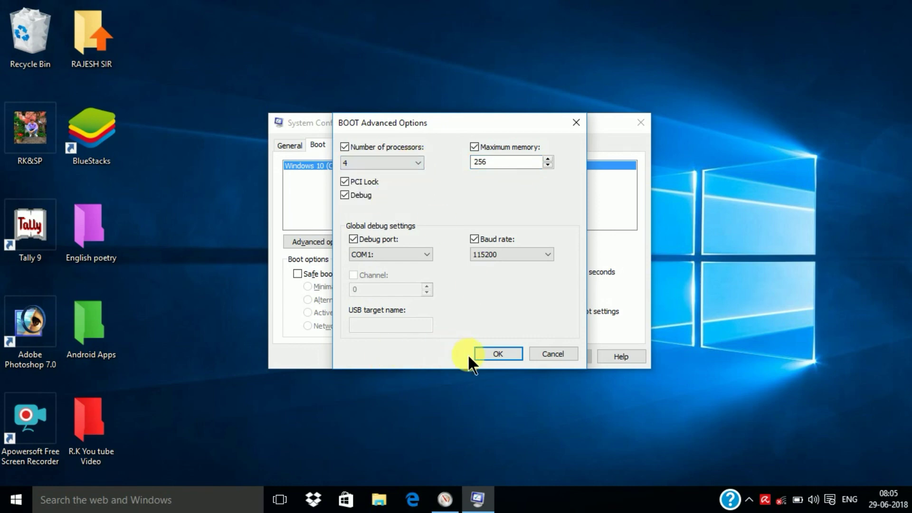
{"action": "left_click", "coordinate": [505, 354]}
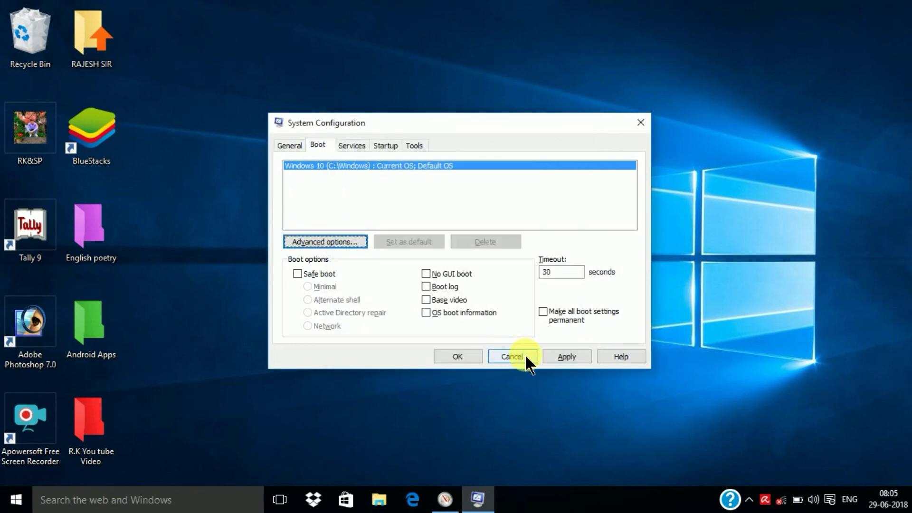
{"action": "left_click", "coordinate": [569, 358]}
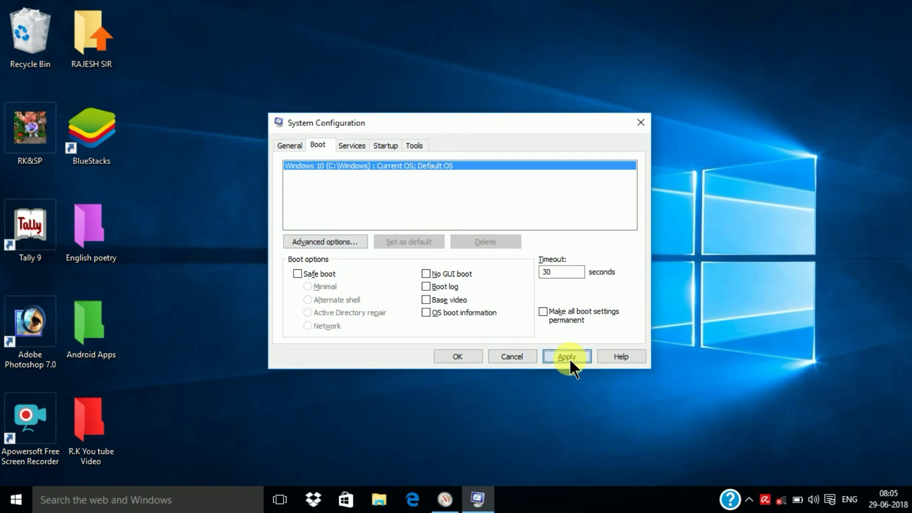